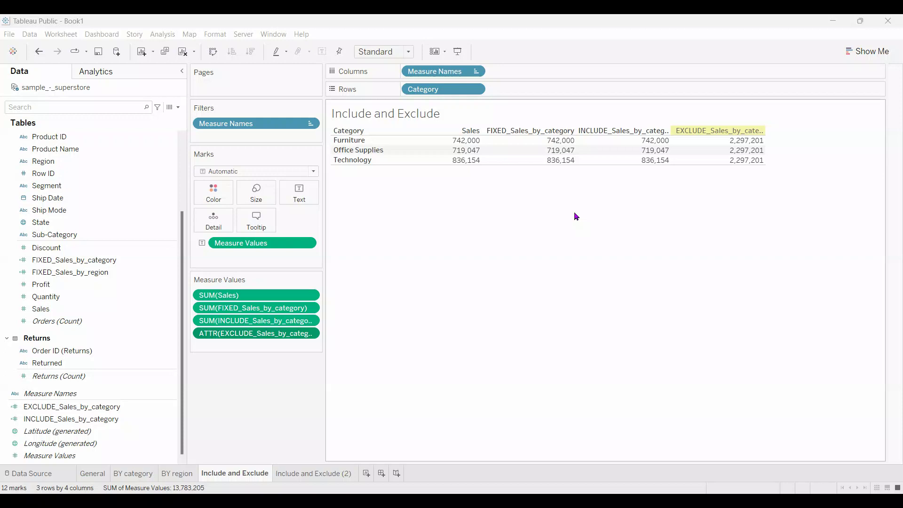
# Open the FIXED_Sales_by_category calculated field to review its formula, and close the editor without changes
pyautogui.click(171, 262)
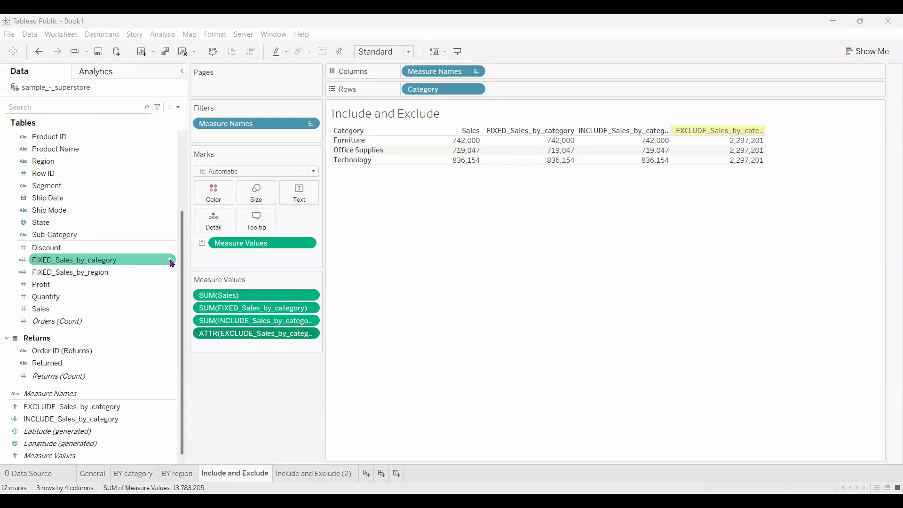
pyautogui.click(170, 261)
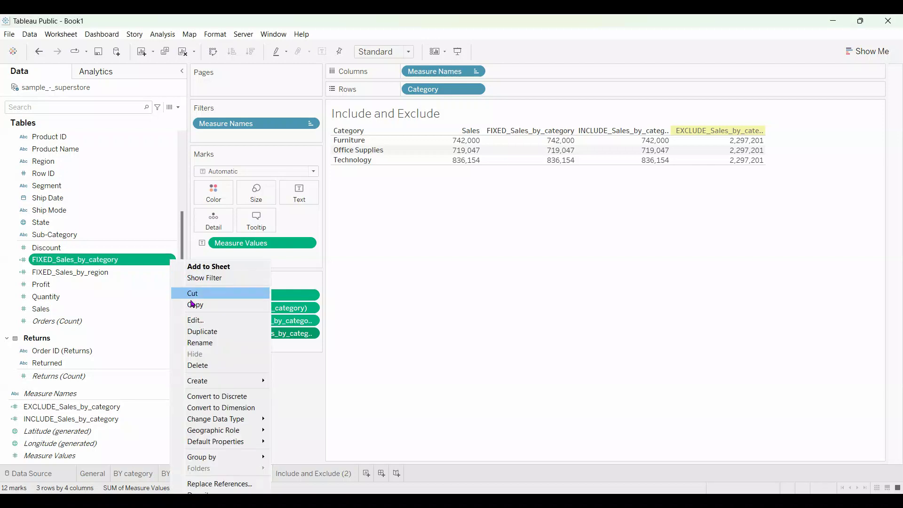
pyautogui.click(194, 322)
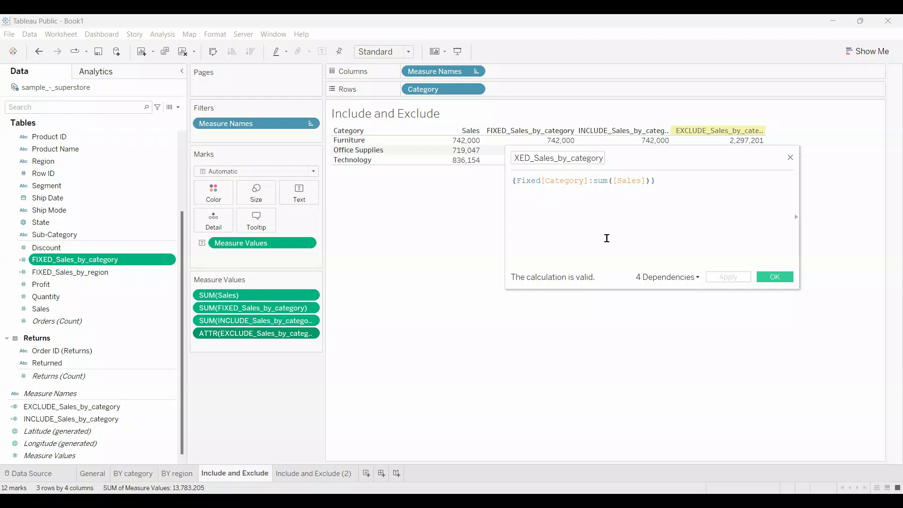
pyautogui.click(774, 278)
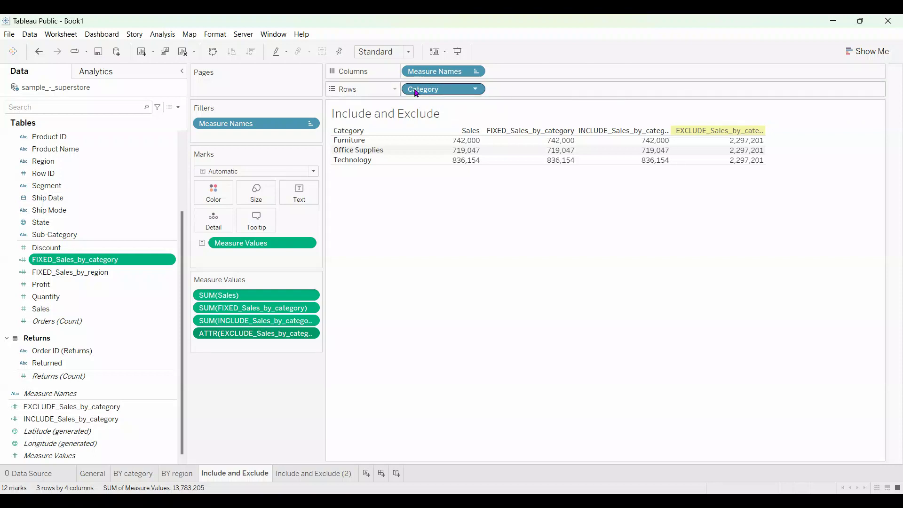
pyautogui.moveTo(416, 93); pyautogui.dragTo(400, 188)
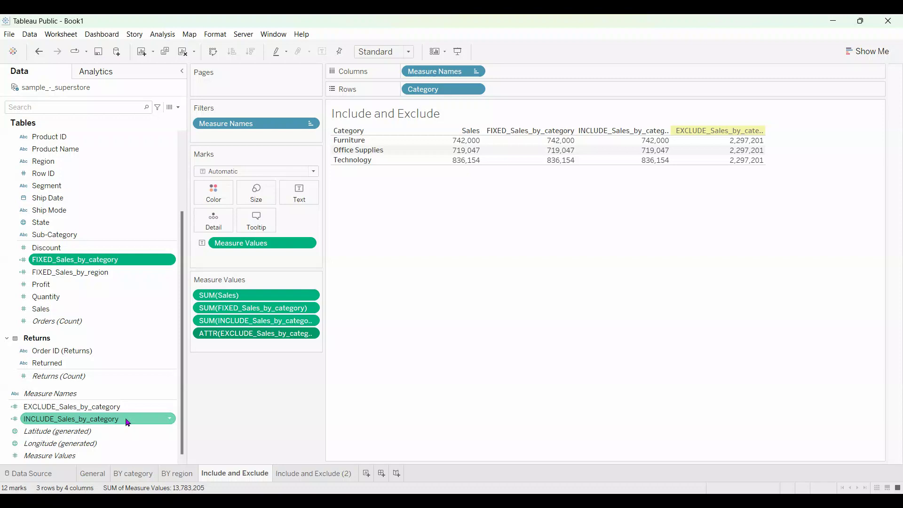
# Open the INCLUDE_Sales_by_category calculation to review its Include keyword and full field name, and close it unchanged
pyautogui.click(170, 422)
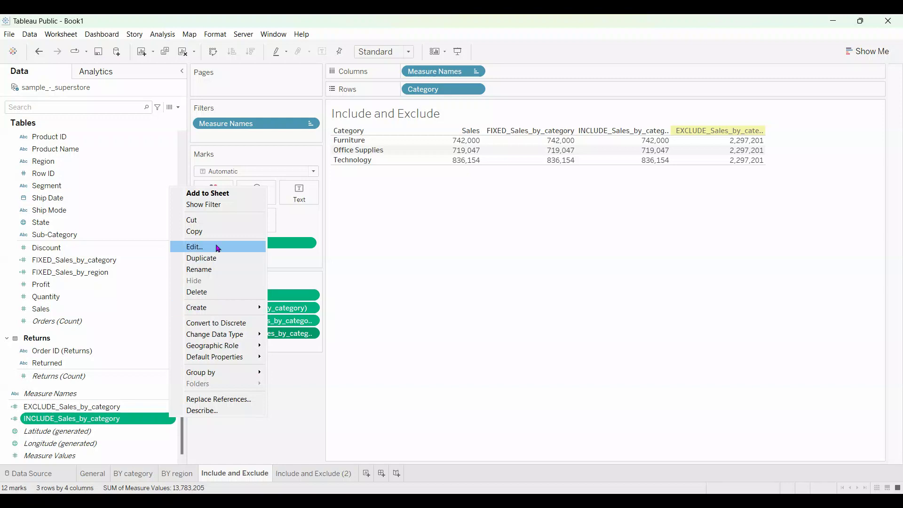
pyautogui.click(219, 248)
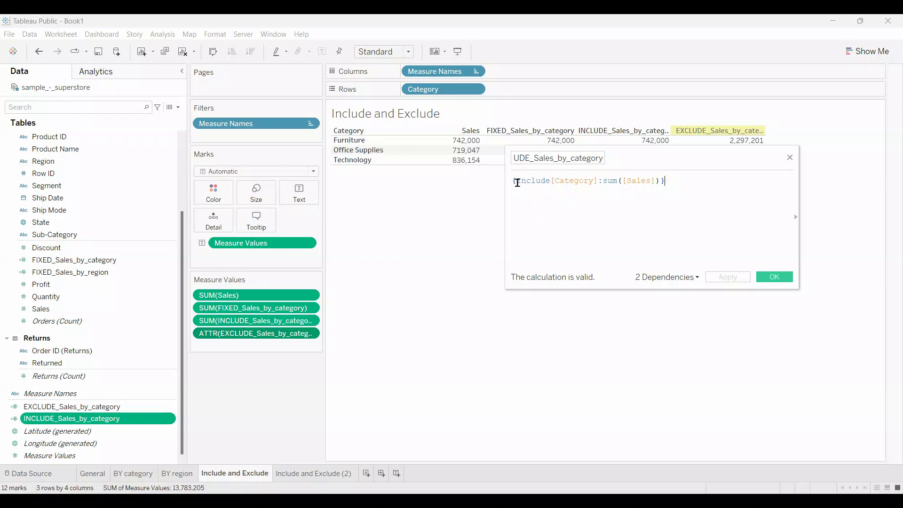
pyautogui.moveTo(516, 182); pyautogui.dragTo(550, 182)
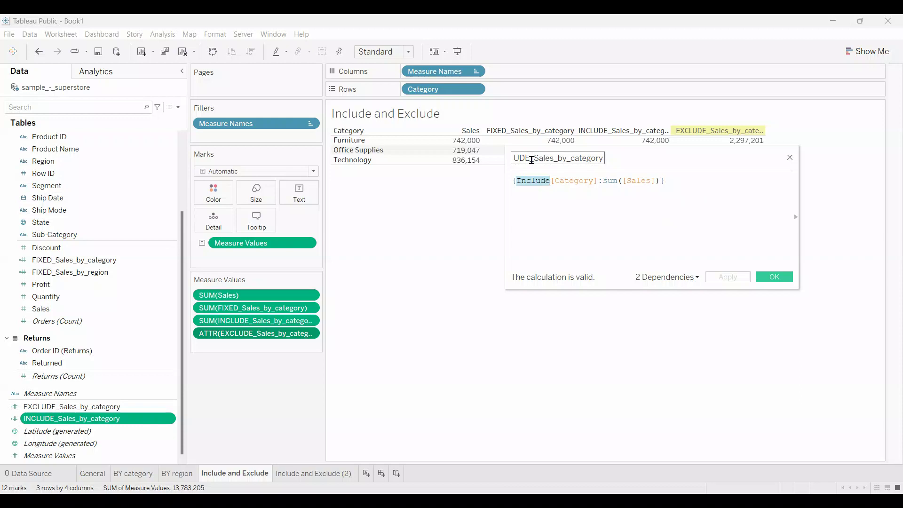
pyautogui.press('Left')
pyautogui.press('Left')
pyautogui.press('Left')
pyautogui.press('Left')
pyautogui.press('Left')
pyautogui.press('Left')
pyautogui.press('Left')
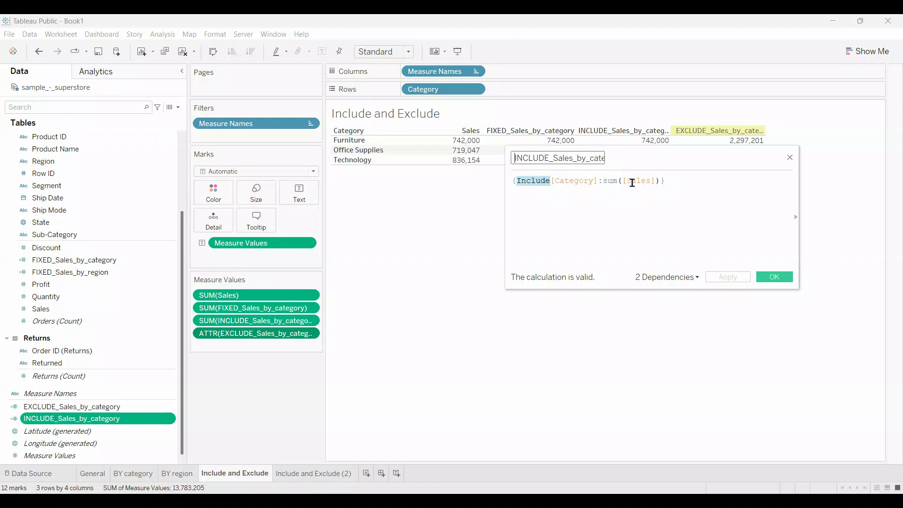
pyautogui.click(779, 279)
# Open the EXCLUDE_Sales_by_category calculated field to read its formula, and close it unchanged
pyautogui.keyDown('ctrl'); pyautogui.click(133, 406); pyautogui.keyUp('ctrl')
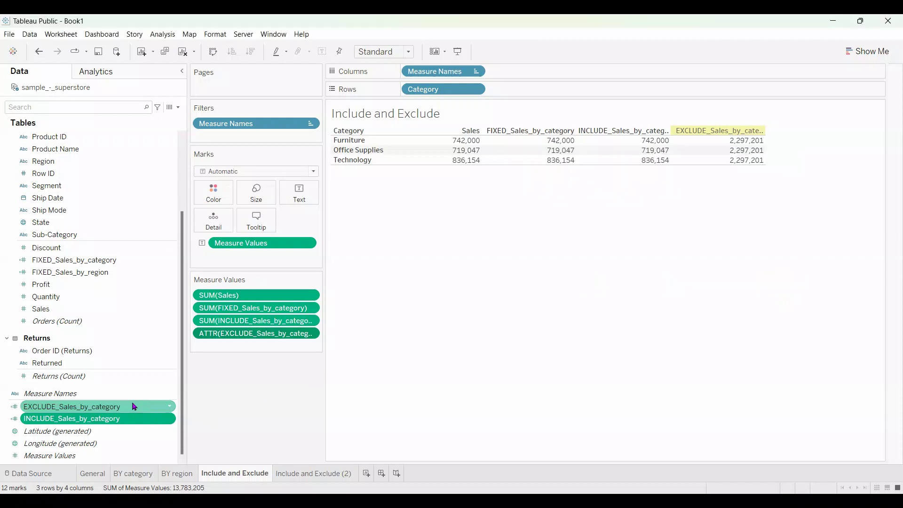
pyautogui.click(170, 407)
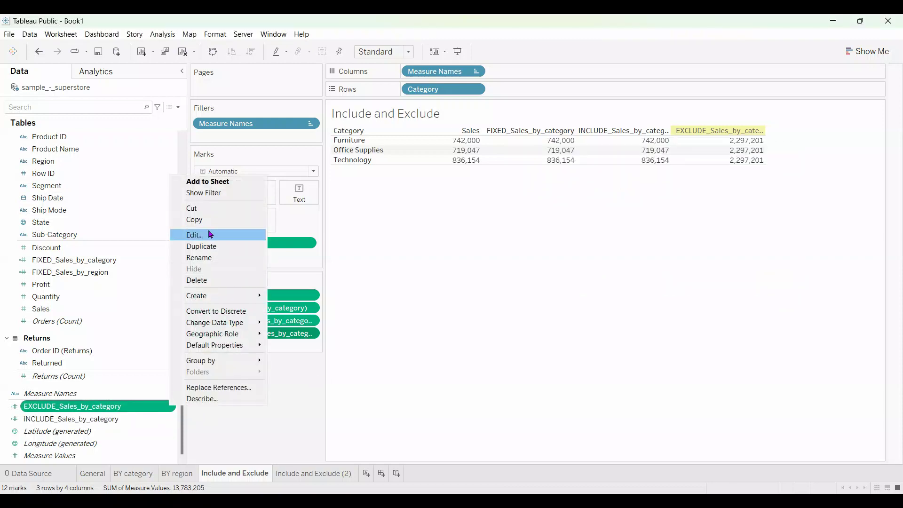
pyautogui.click(210, 234)
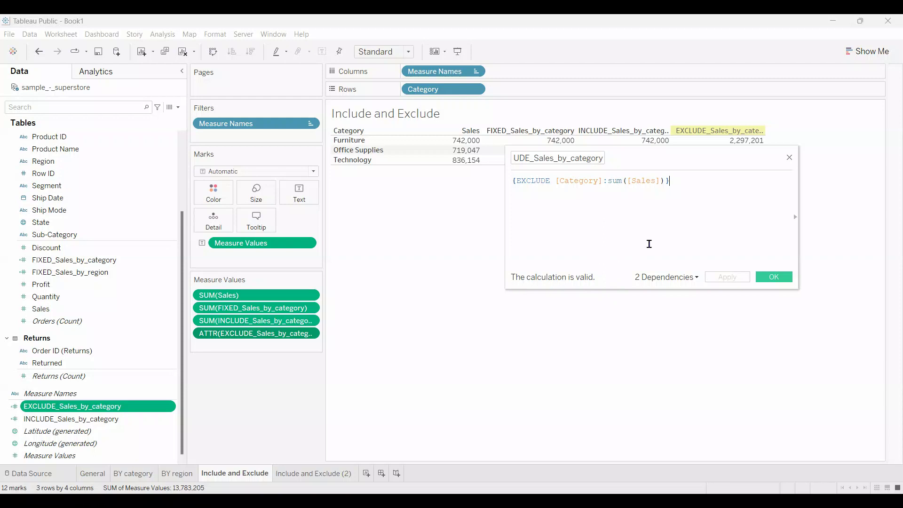
pyautogui.click(781, 280)
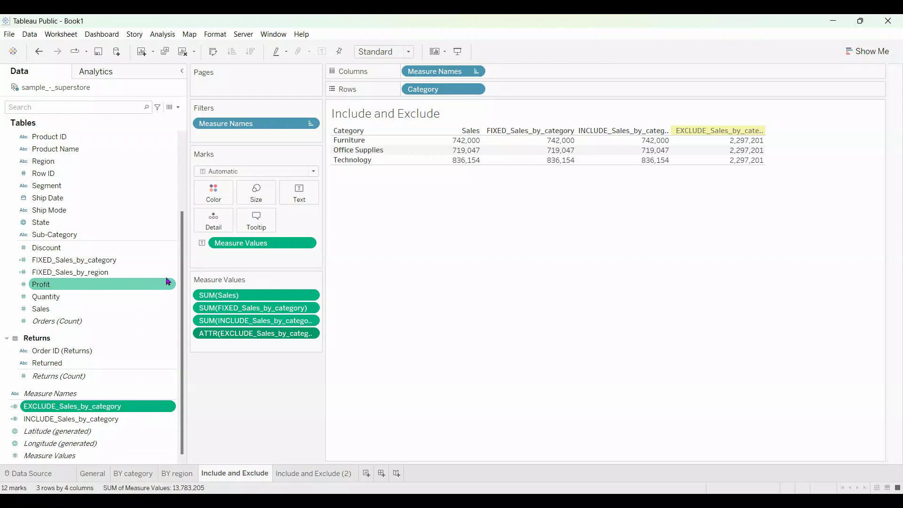
# Reopen the FIXED_Sales_by_category formula, highlight its [Category] dimension for inspection, and close the editor
pyautogui.click(173, 263)
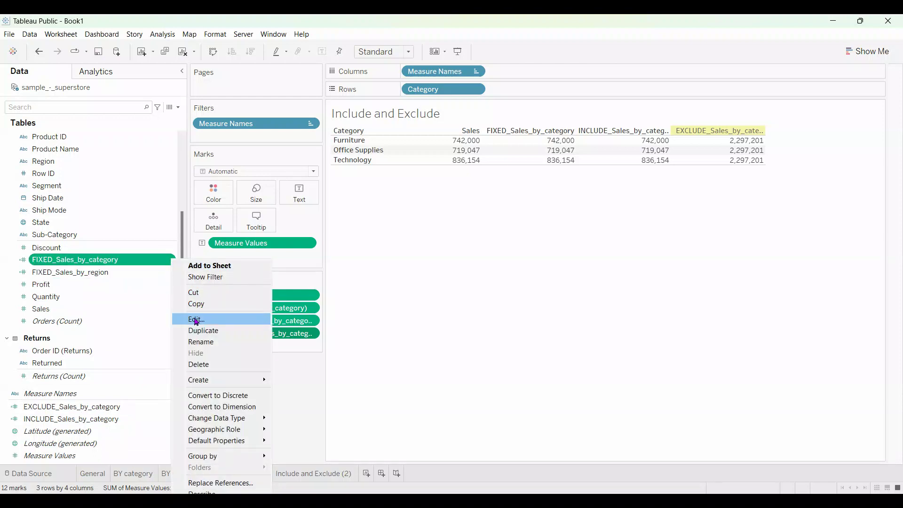
pyautogui.click(197, 322)
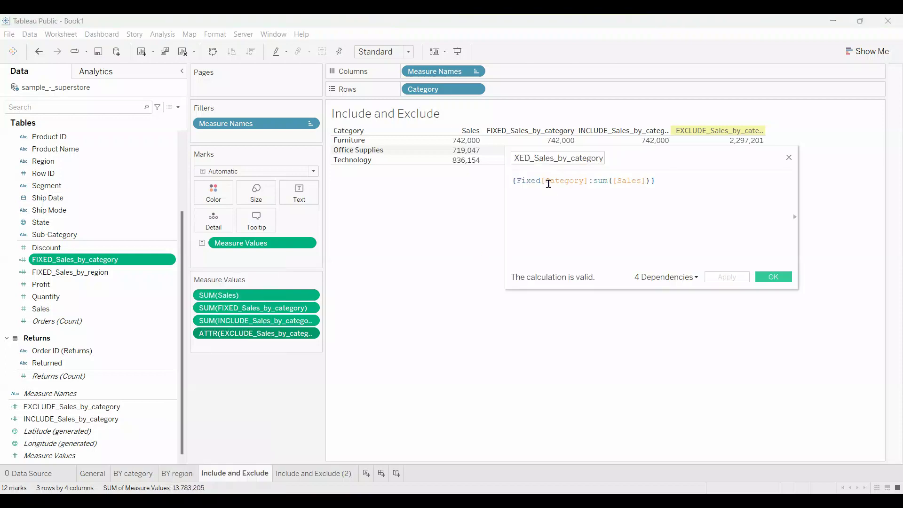
pyautogui.moveTo(540, 181); pyautogui.dragTo(588, 183)
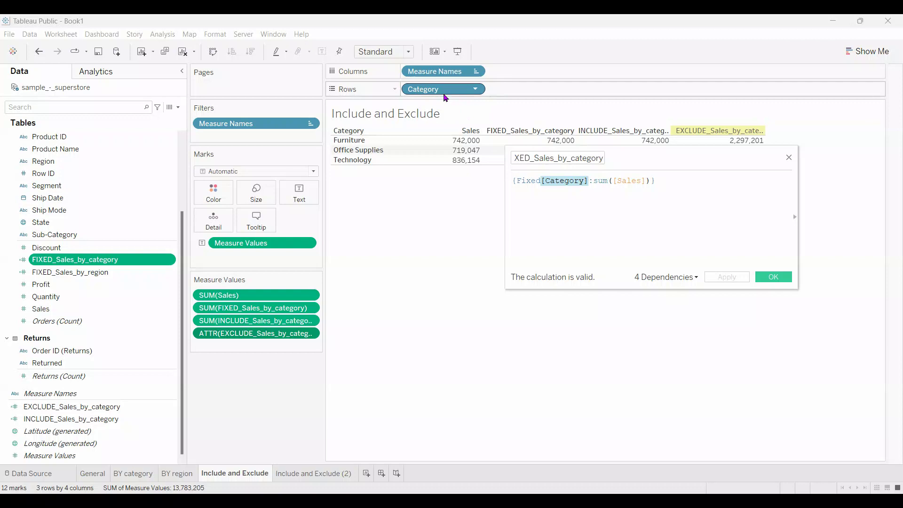
pyautogui.click(773, 278)
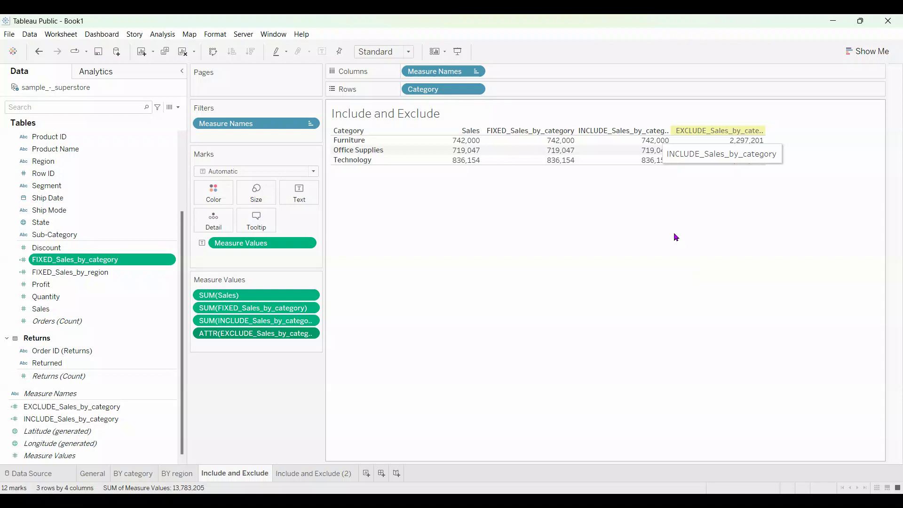
# Compare the Sales, FIXED, INCLUDE and EXCLUDE values for each category in the table
pyautogui.moveTo(657, 162)
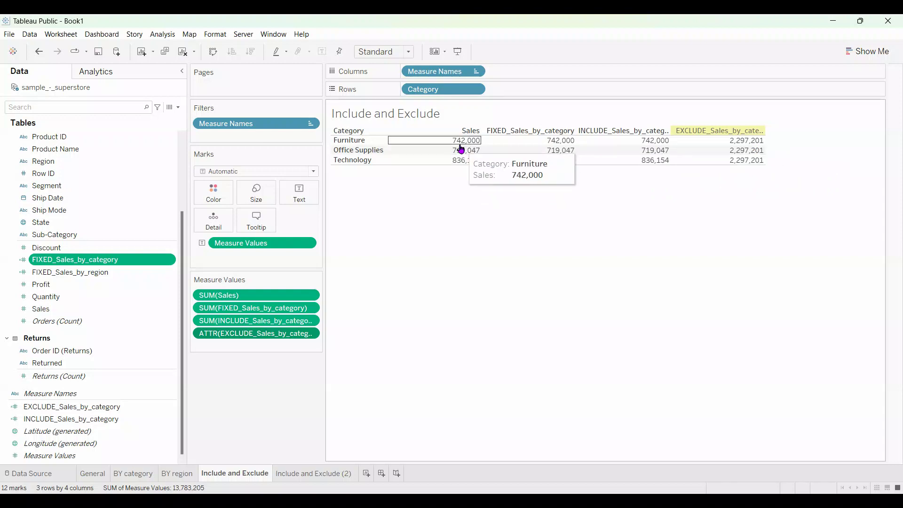
pyautogui.moveTo(479, 157)
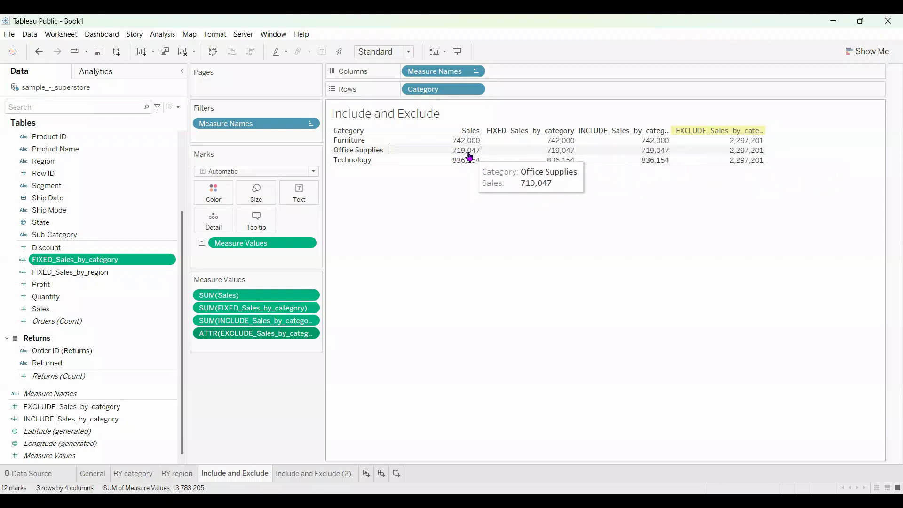
pyautogui.moveTo(547, 141)
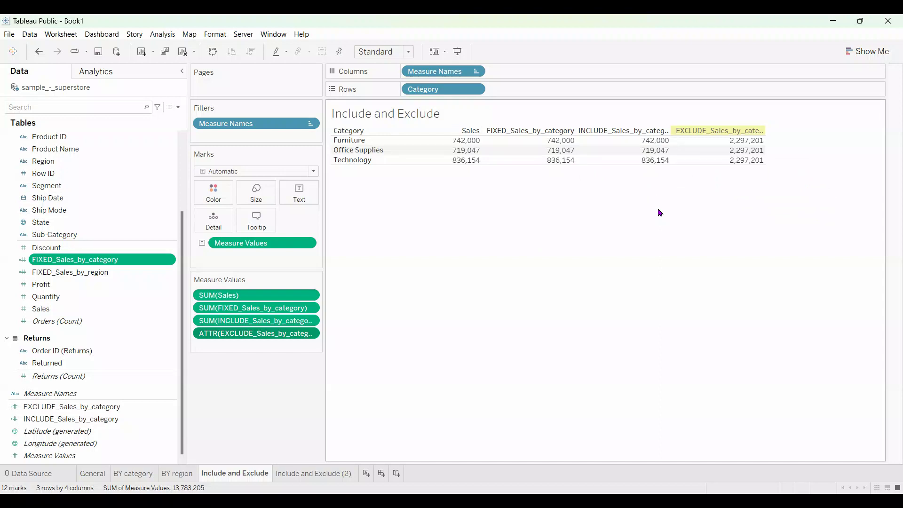
pyautogui.moveTo(721, 162)
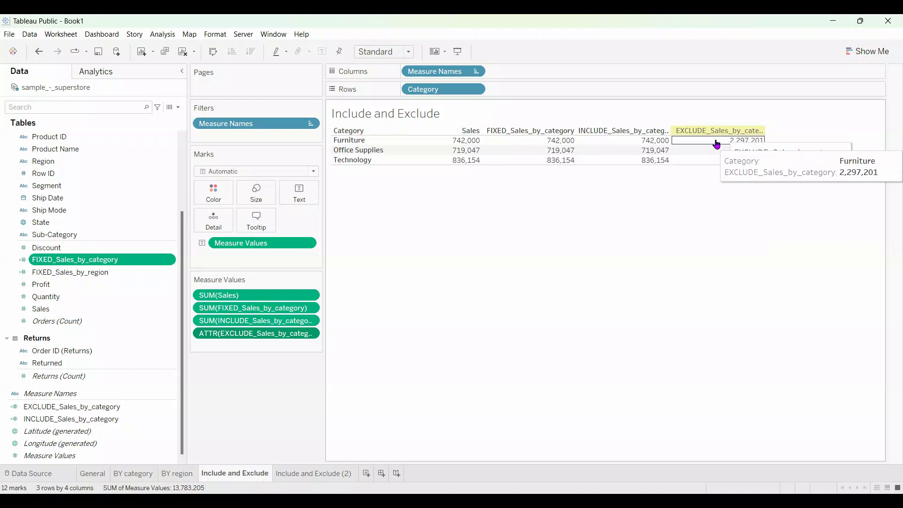
pyautogui.moveTo(718, 144)
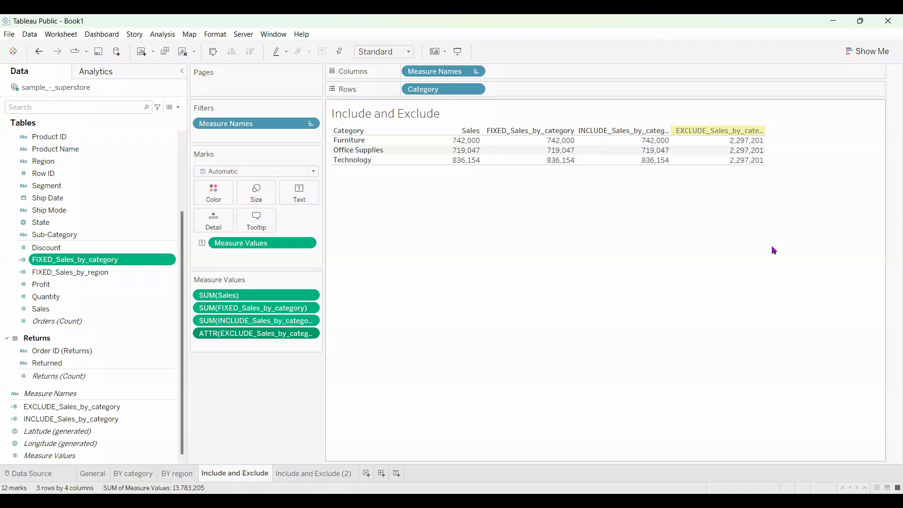
pyautogui.moveTo(468, 155)
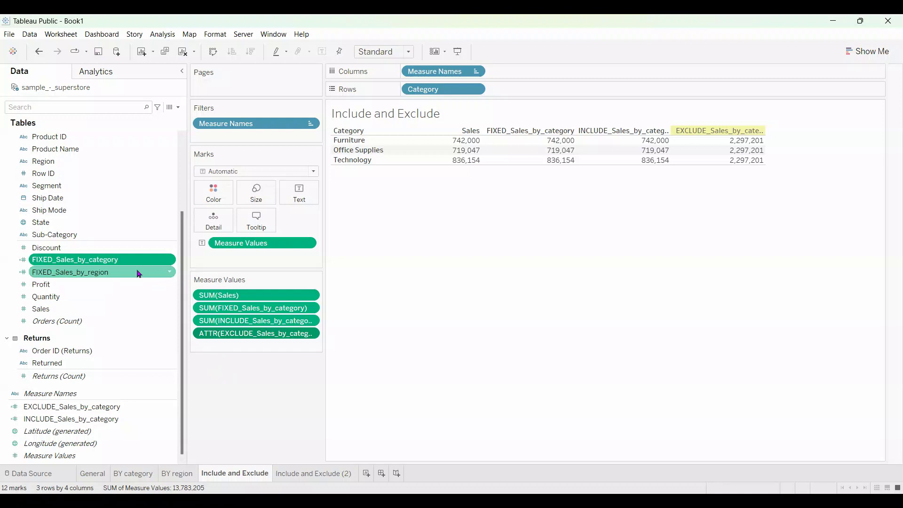
# Open the FIXED_Sales_by_region calculated field to review its formula, and close it unchanged
pyautogui.click(169, 273)
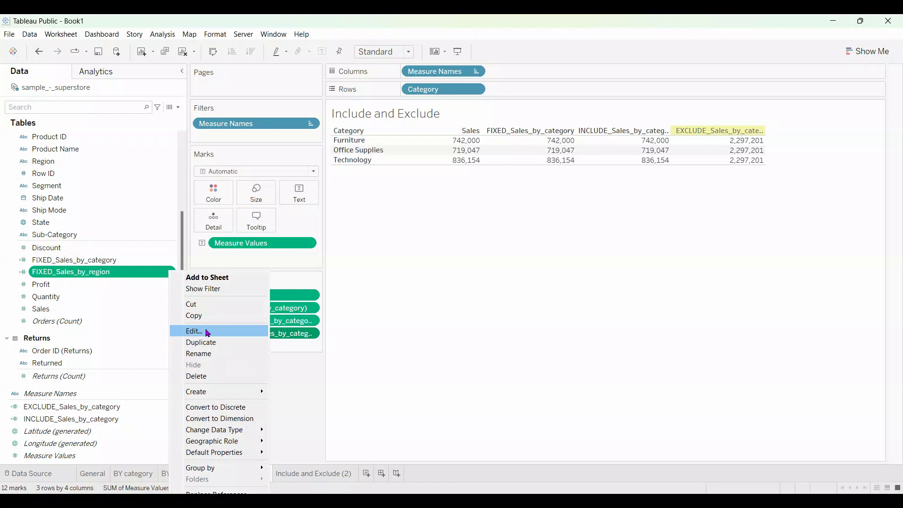
pyautogui.click(207, 333)
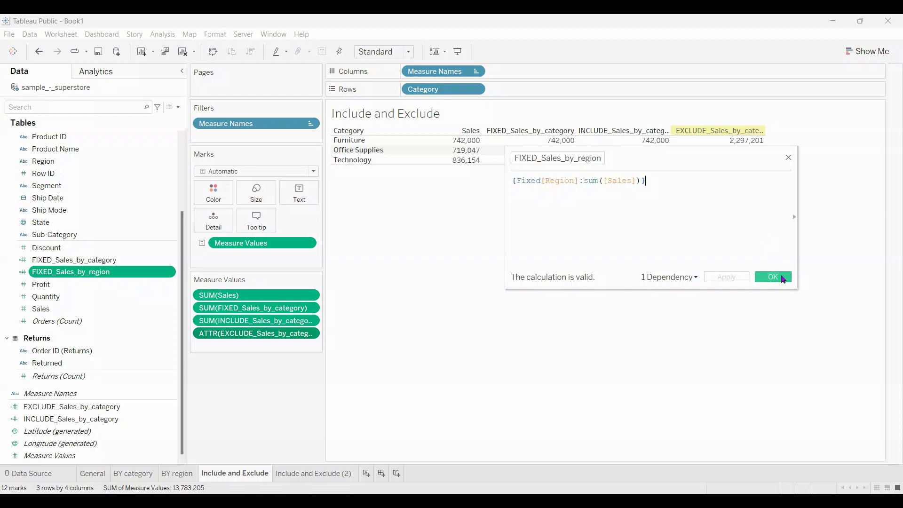
pyautogui.click(783, 279)
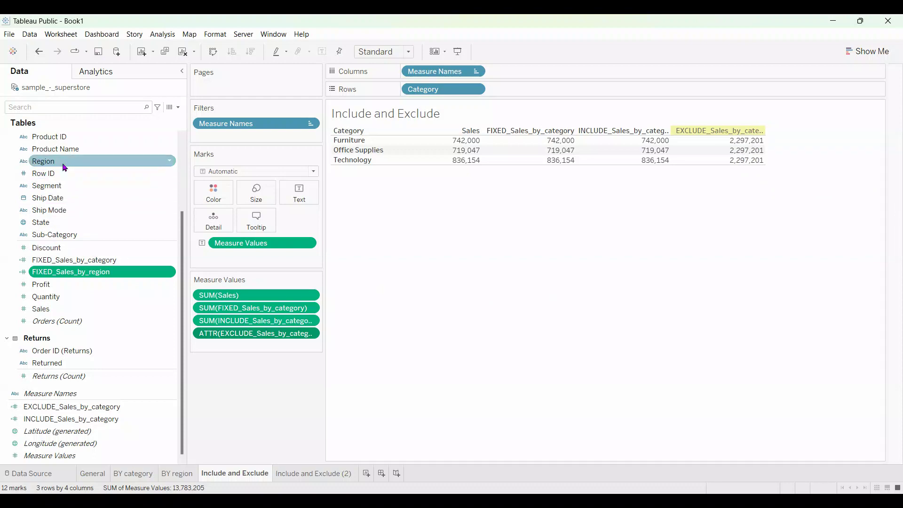
# Add the Region dimension to the rows after Category to break the table down by region
pyautogui.moveTo(64, 167); pyautogui.dragTo(482, 143)
pyautogui.moveTo(534, 97); pyautogui.dragTo(535, 96)
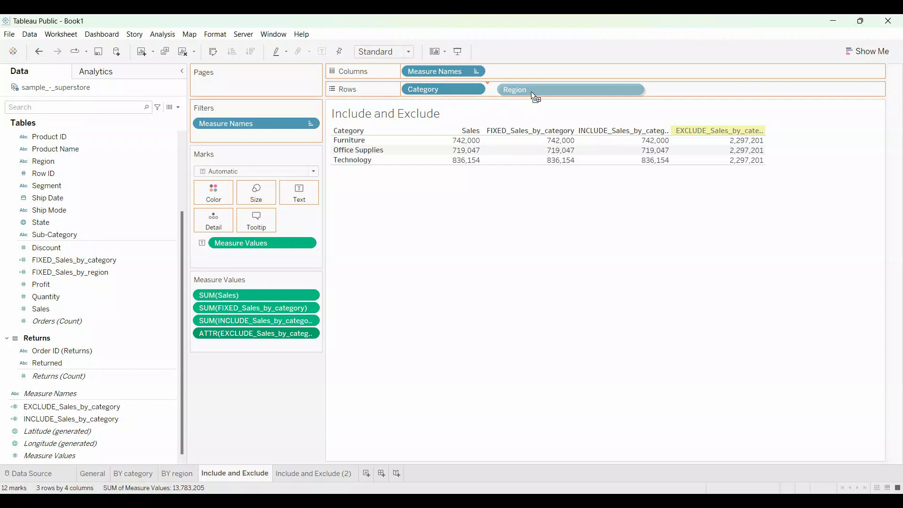
pyautogui.moveTo(534, 96); pyautogui.dragTo(533, 97)
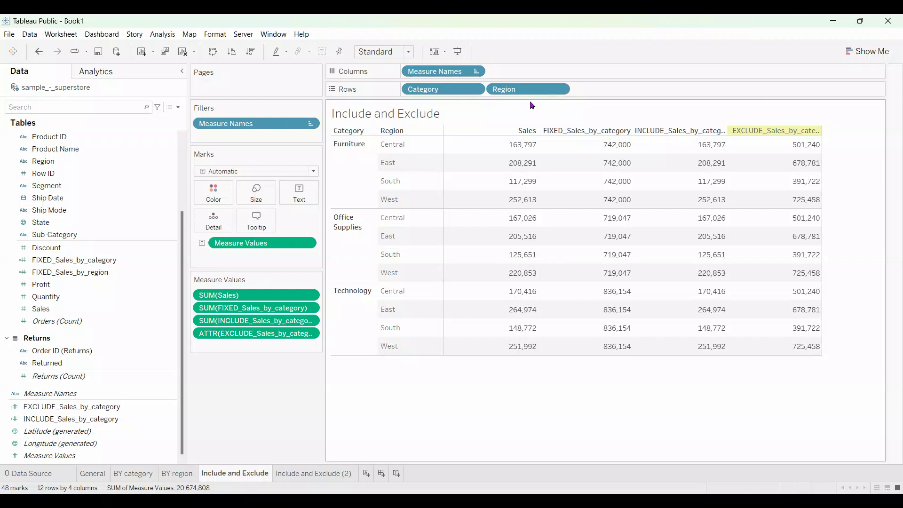
# Highlight the INCLUDE_Sales_by_category and FIXED_Sales_by_category columns in turn to compare their values by region, and clear the selection
pyautogui.moveTo(579, 136)
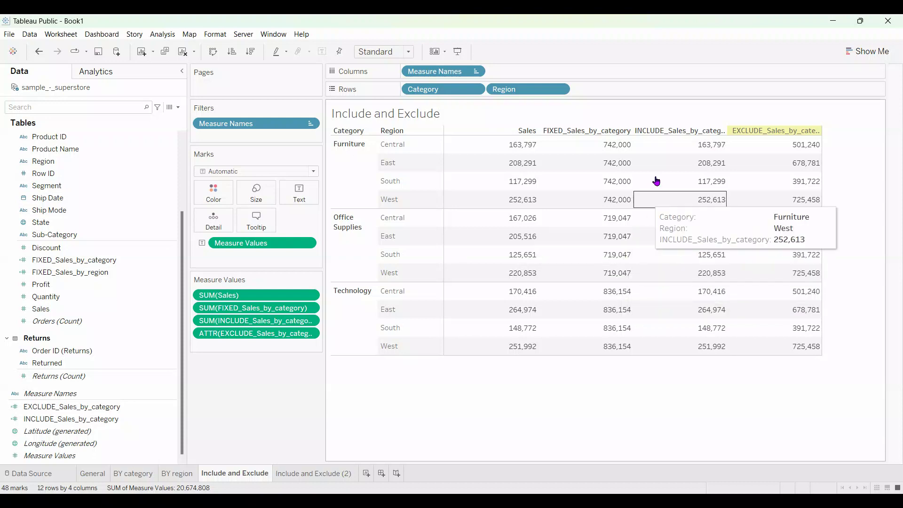
pyautogui.click(692, 136)
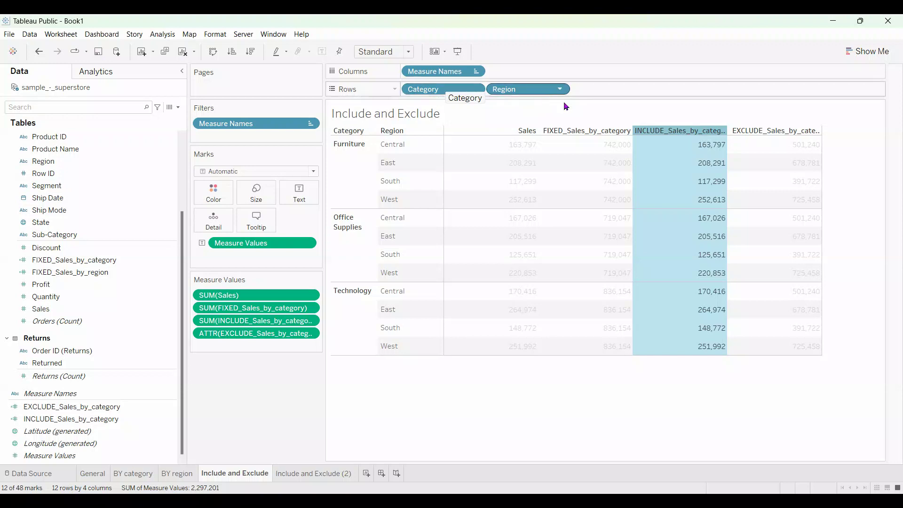
pyautogui.moveTo(691, 147)
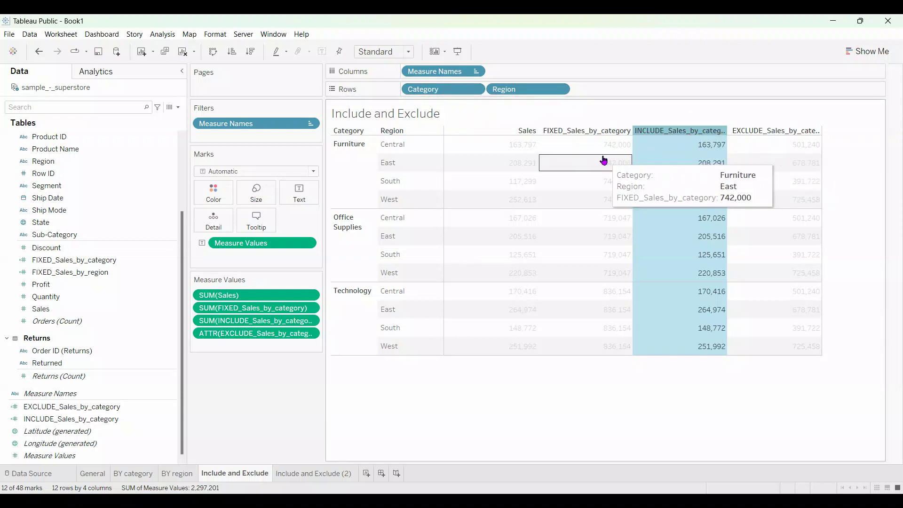
pyautogui.moveTo(596, 155)
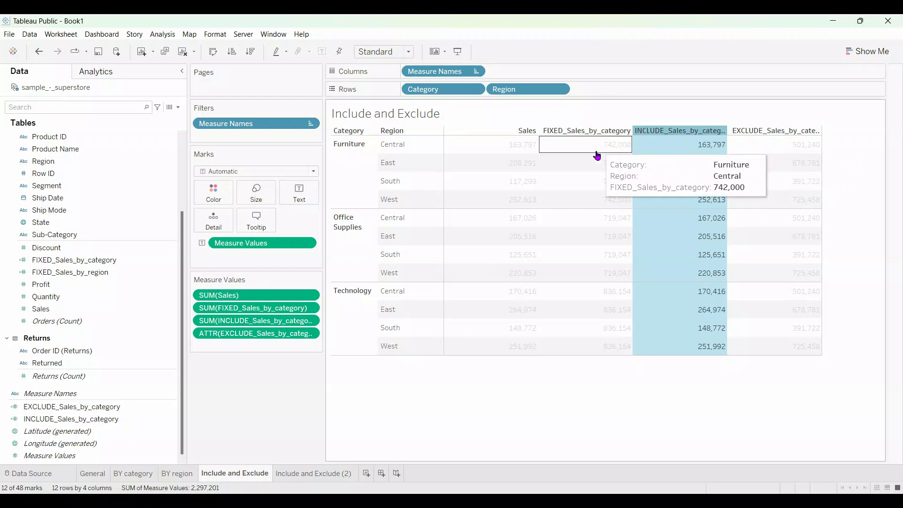
pyautogui.click(578, 136)
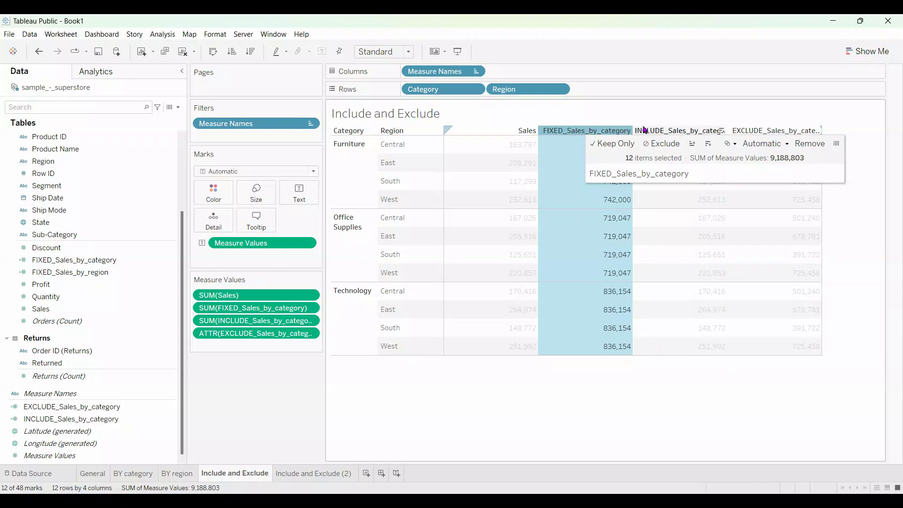
pyautogui.click(663, 133)
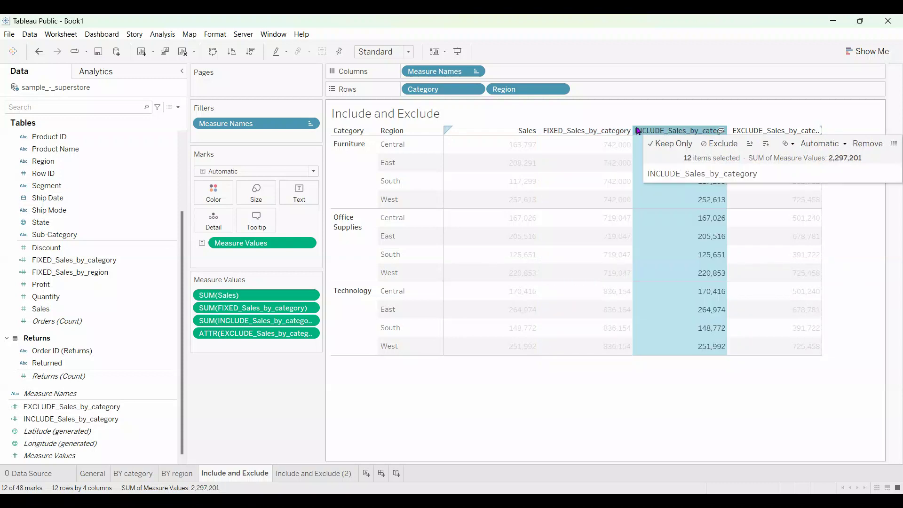
pyautogui.click(751, 424)
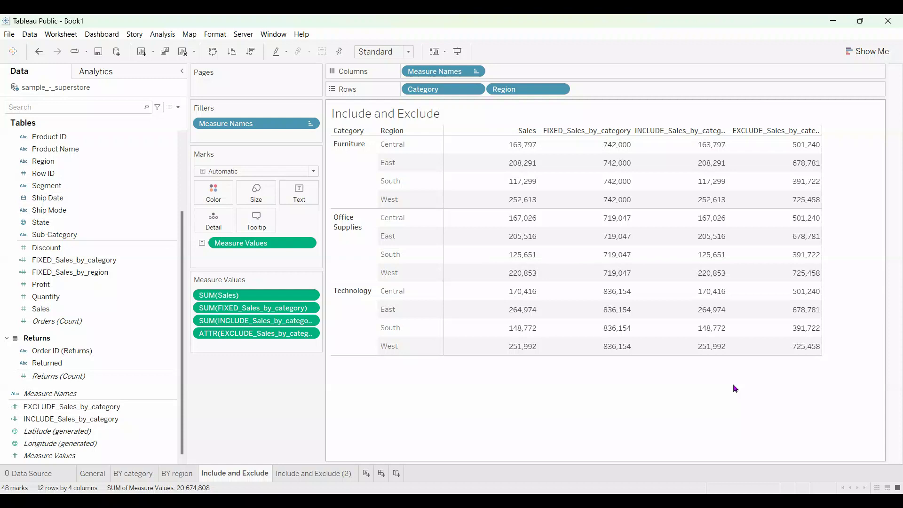
# Select the EXCLUDE_Sales_by_category values for Furniture in all four regions to check their combined sum
pyautogui.moveTo(808, 147)
pyautogui.moveTo(747, 145)
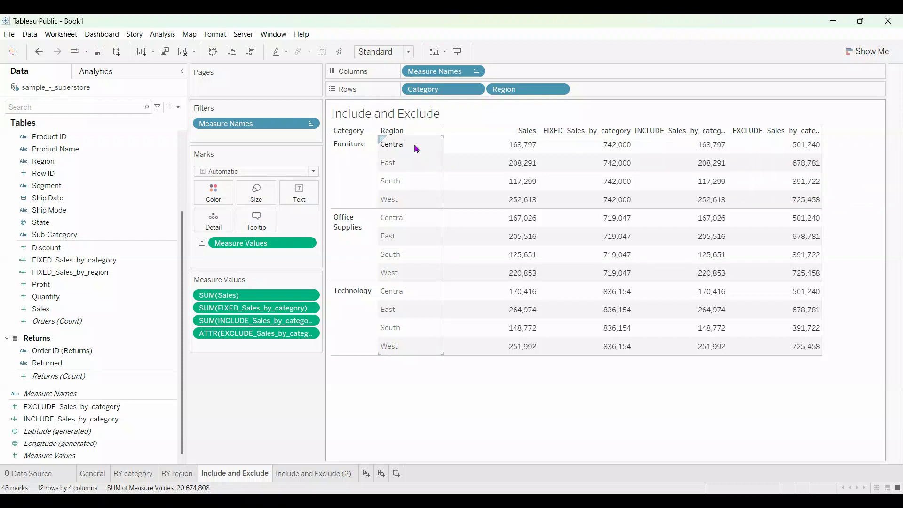
pyautogui.moveTo(800, 222)
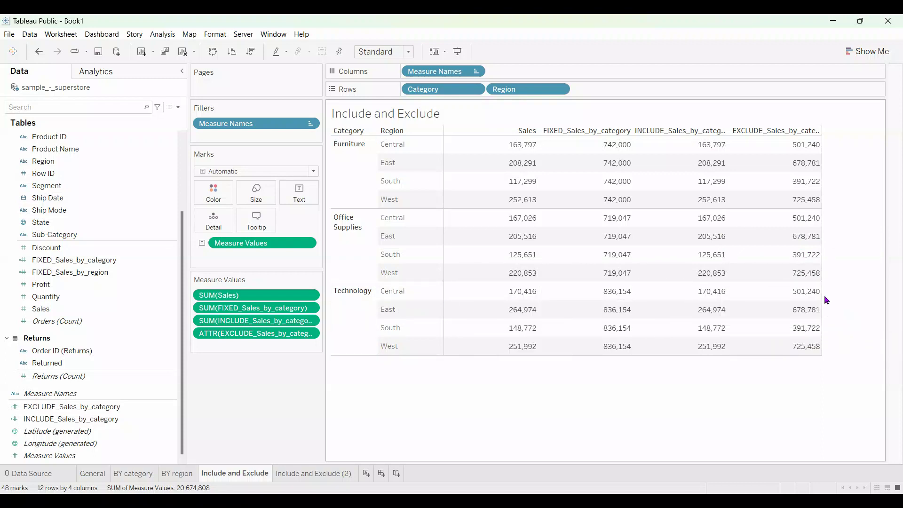
pyautogui.click(792, 145)
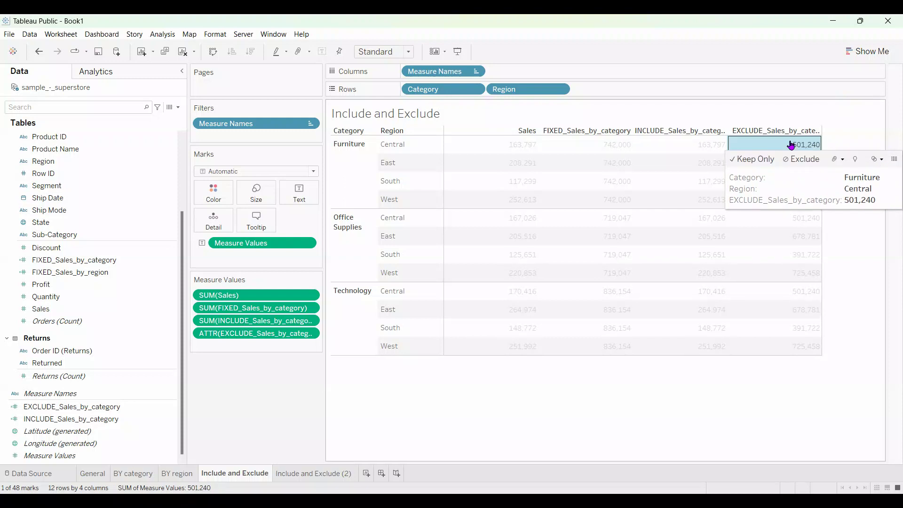
pyautogui.keyDown('ctrl'); pyautogui.click(799, 199); pyautogui.keyUp('ctrl')
pyautogui.keyDown('ctrl'); pyautogui.click(790, 186); pyautogui.keyUp('ctrl')
pyautogui.keyDown('ctrl'); pyautogui.click(783, 164); pyautogui.keyUp('ctrl')
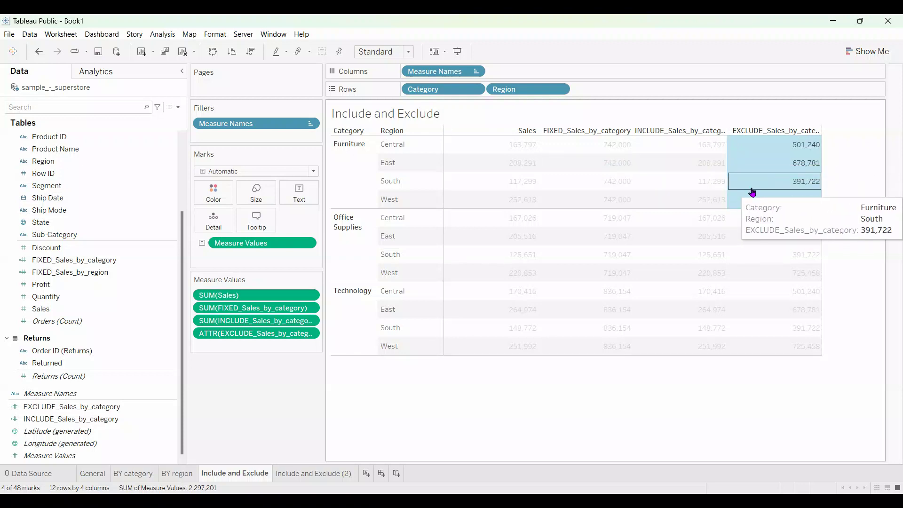
pyautogui.moveTo(752, 192)
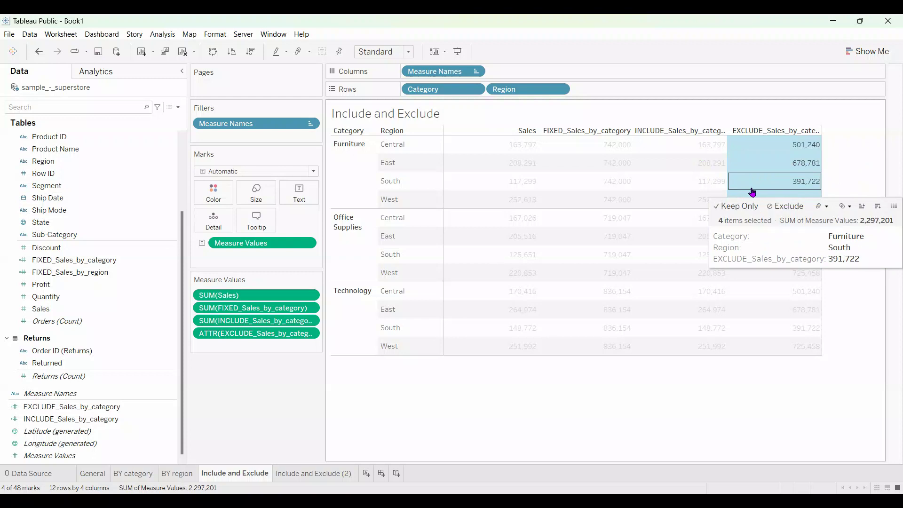